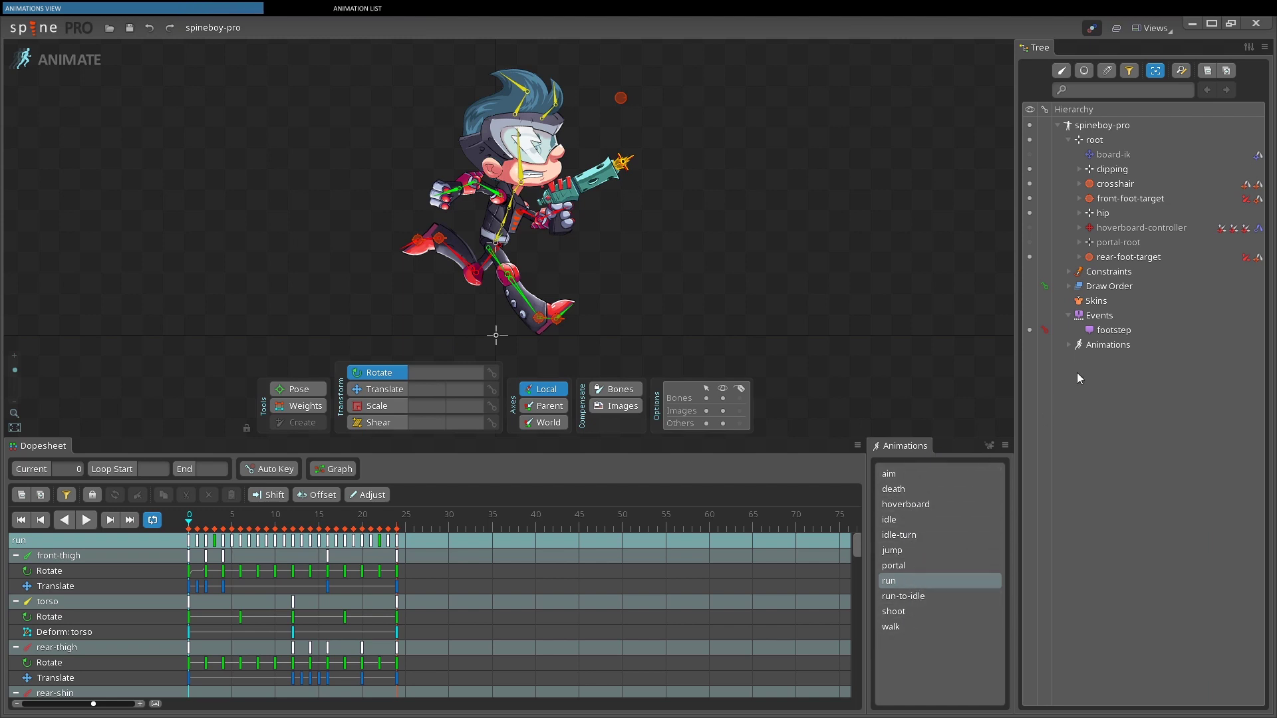
Expand the Animations node under spineboy-pro in the Tree to list its animations.
{"action": "left_click", "coordinate": [1068, 344]}
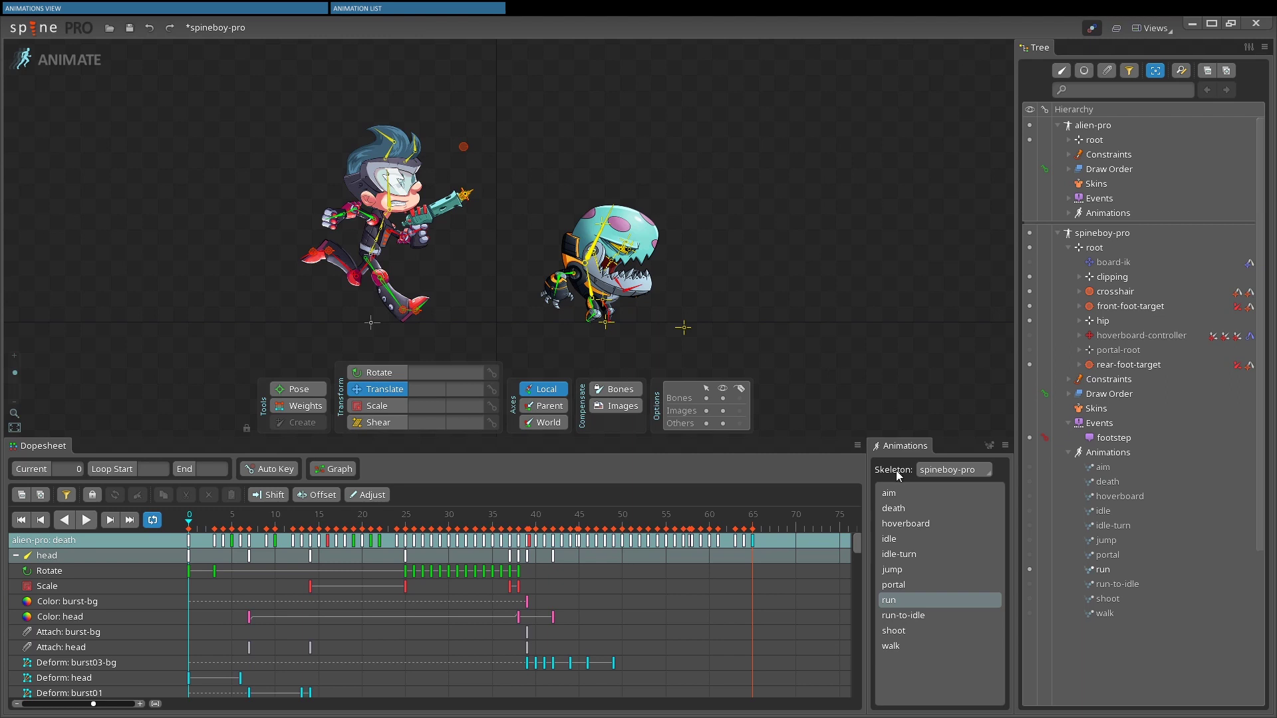
{"action": "left_click", "coordinate": [988, 474]}
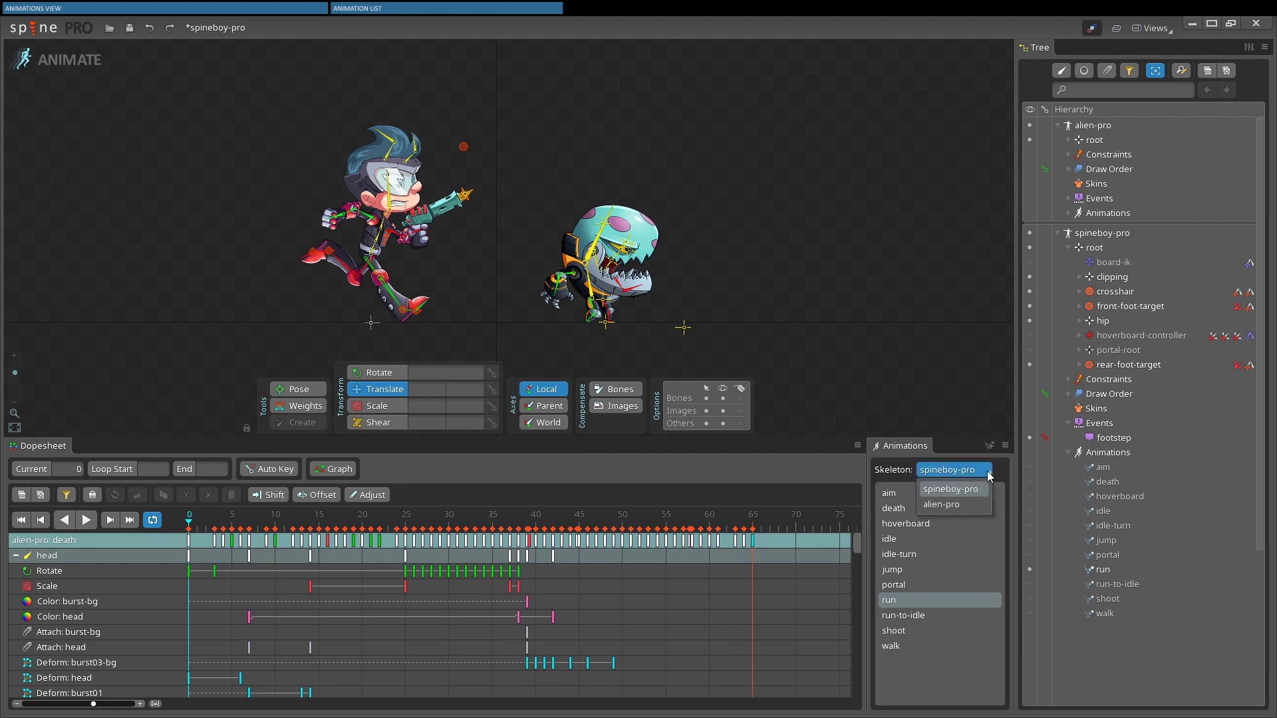
{"action": "left_click", "coordinate": [965, 503]}
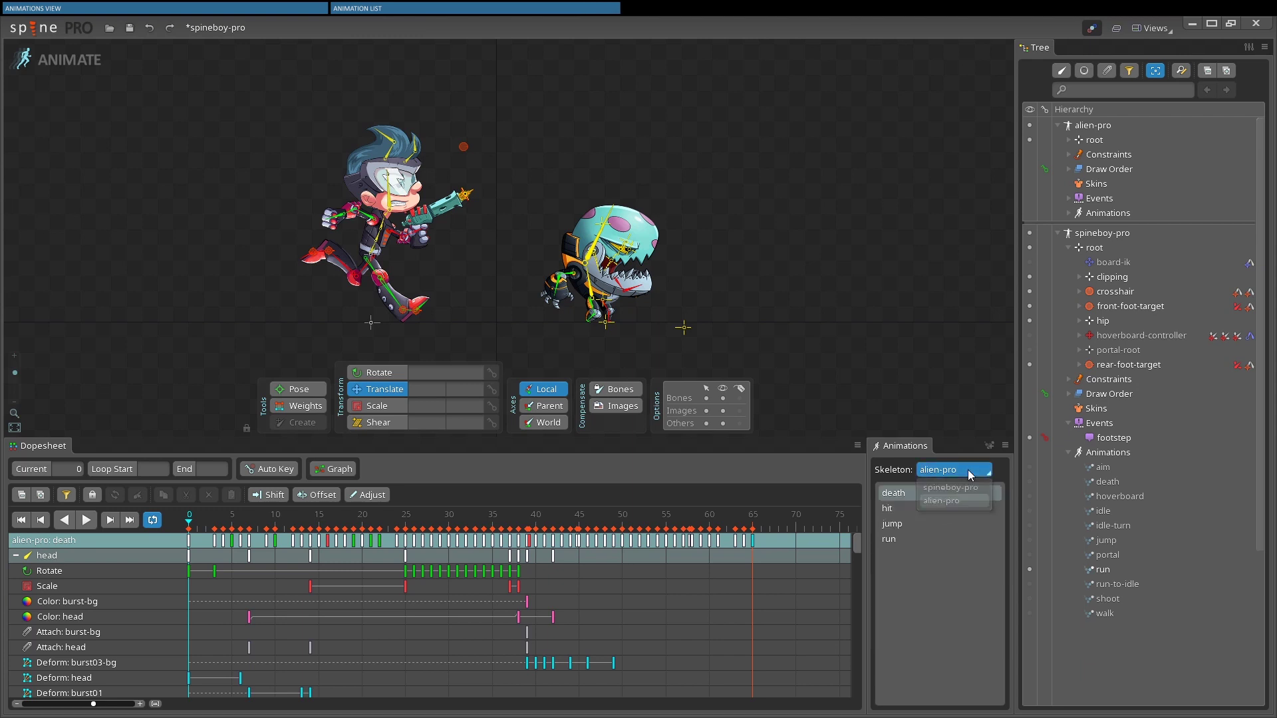
{"action": "left_click", "coordinate": [968, 471]}
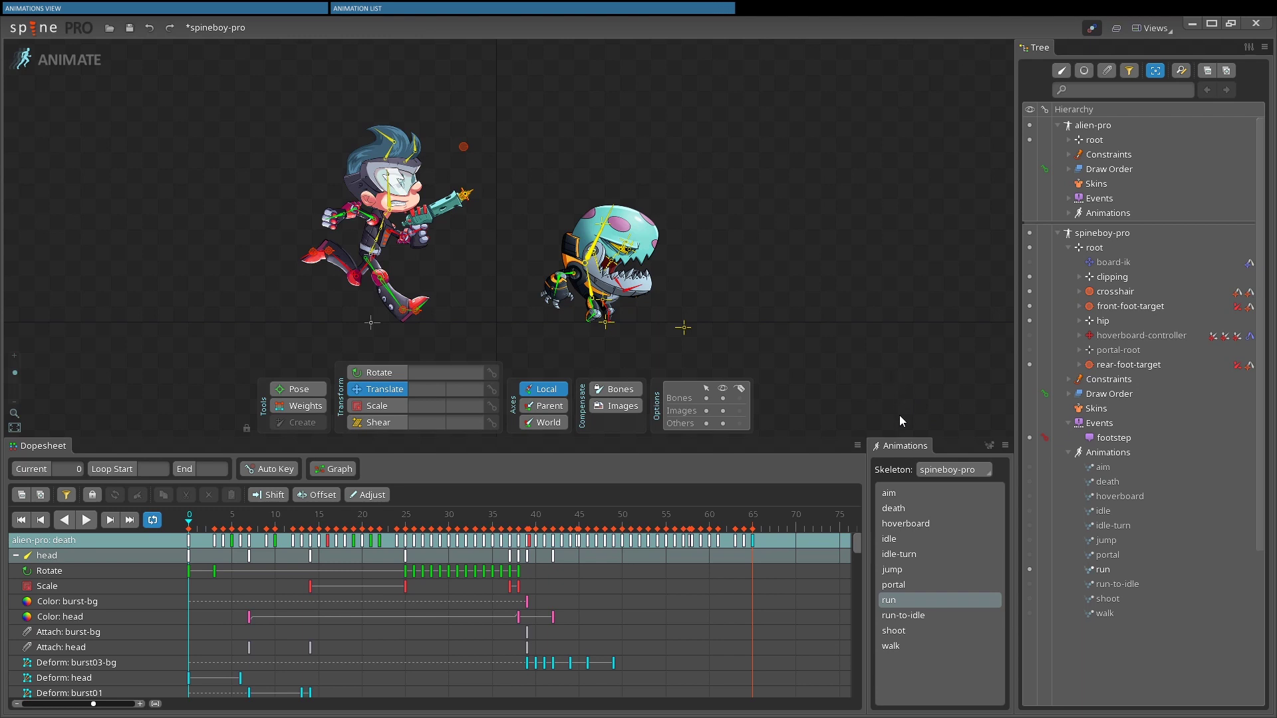
Activate aim, then death, and dismiss death's Rename Animation prompt without renaming.
{"action": "left_click", "coordinate": [891, 492]}
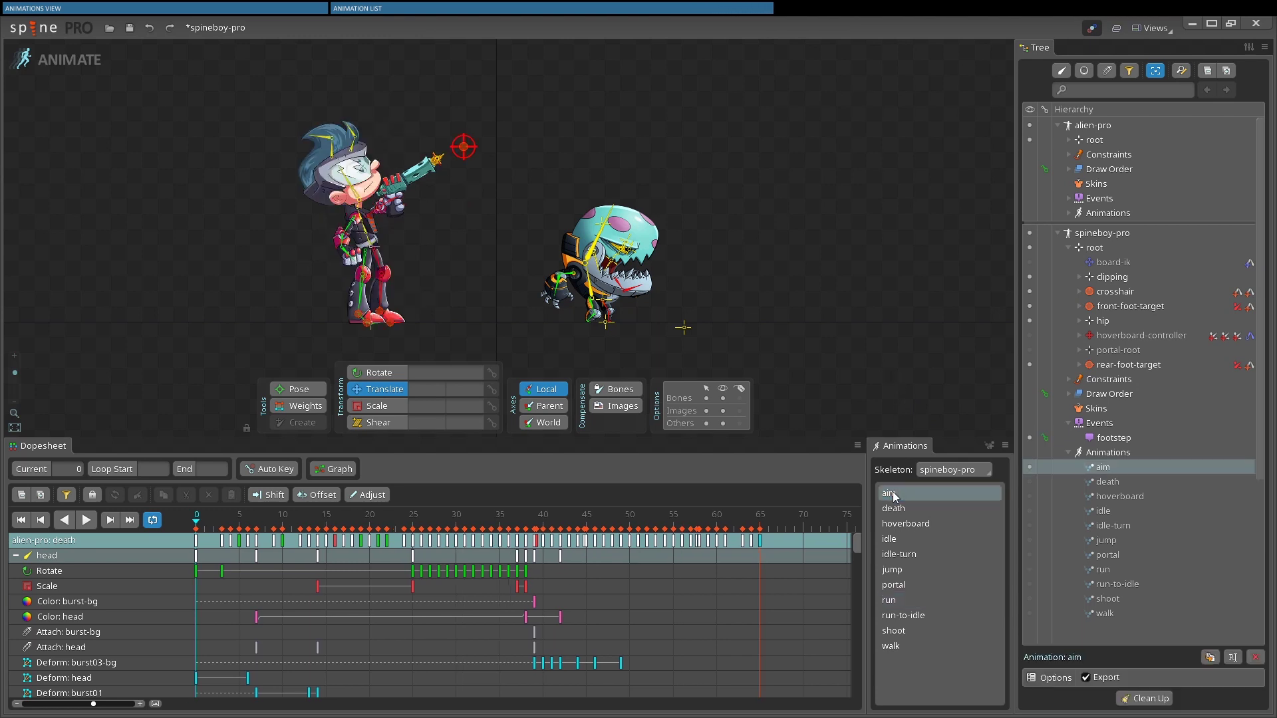
{"action": "left_click", "coordinate": [1029, 482]}
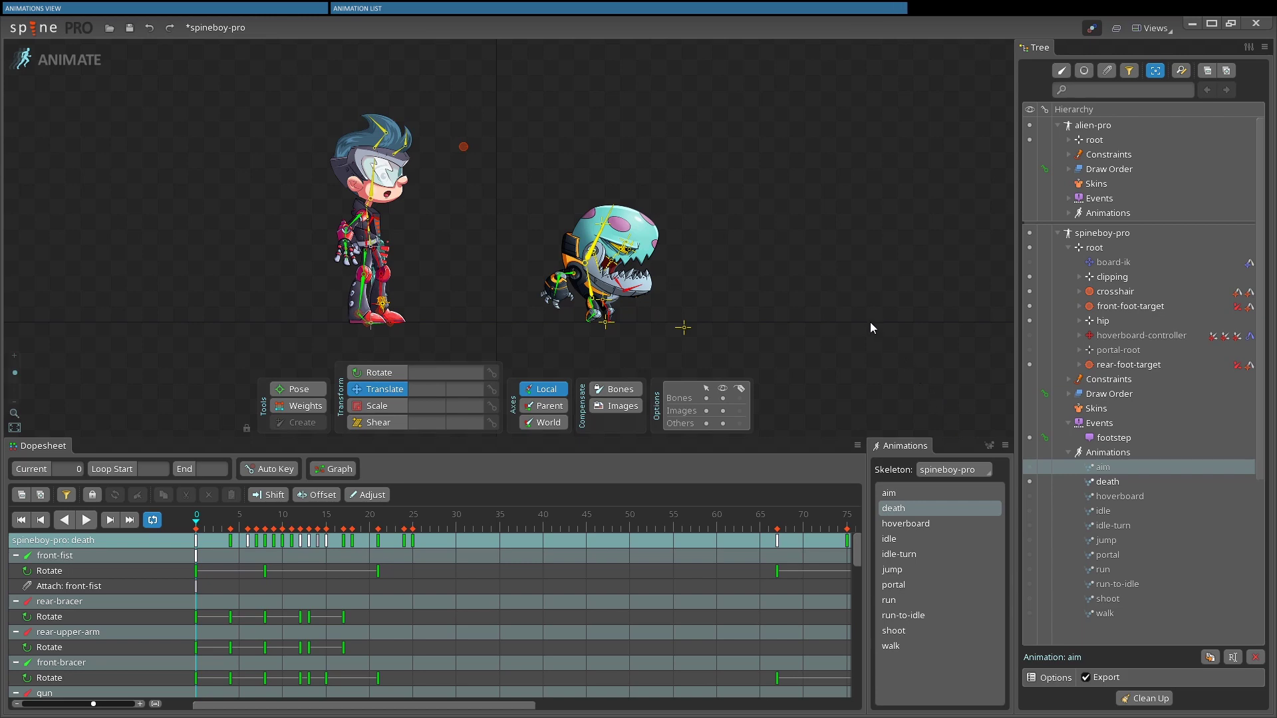
{"action": "double_click", "coordinate": [897, 508]}
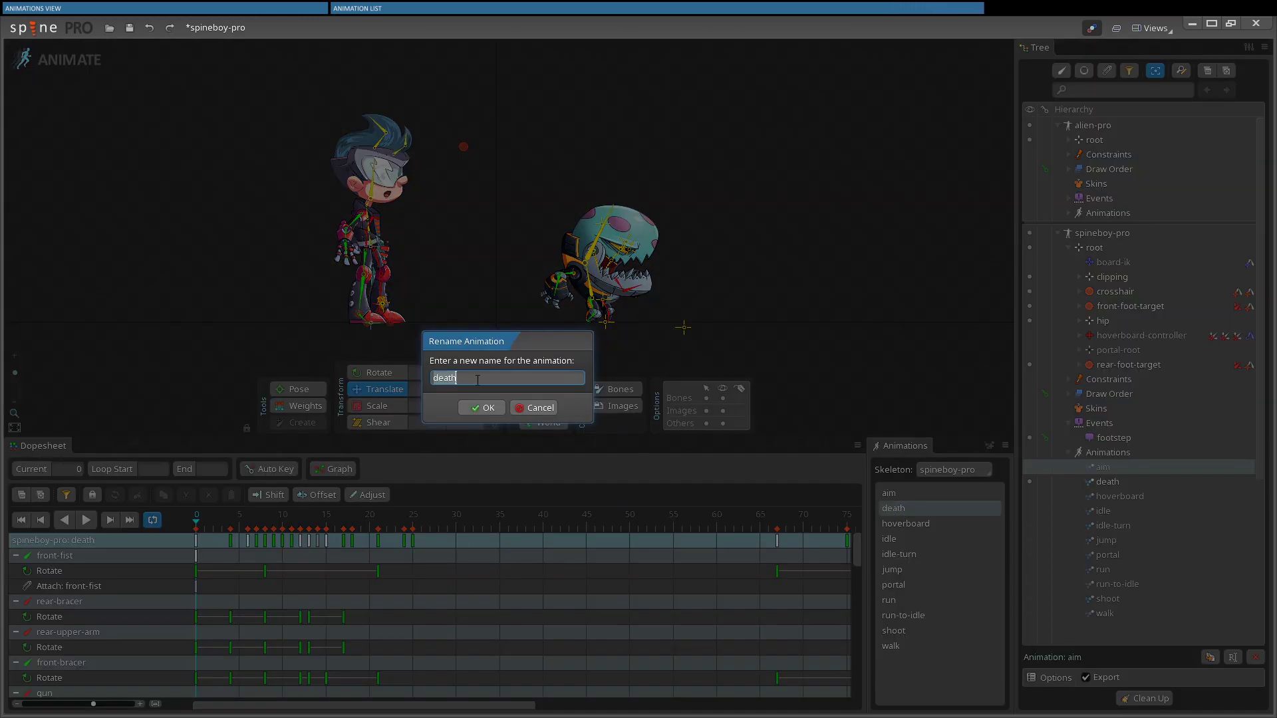
{"action": "left_click", "coordinate": [536, 407]}
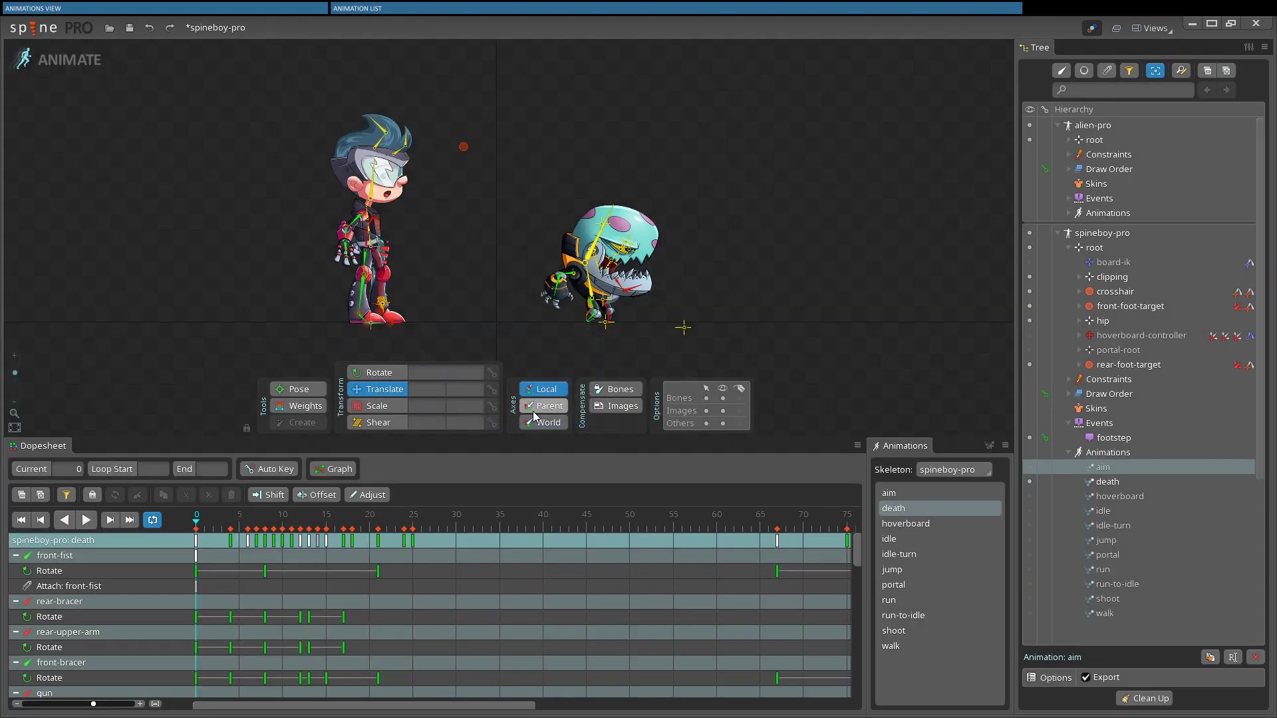
Create an empty spineboy-pro animation named 'new' via the Animations view header.
{"action": "left_click", "coordinate": [989, 447]}
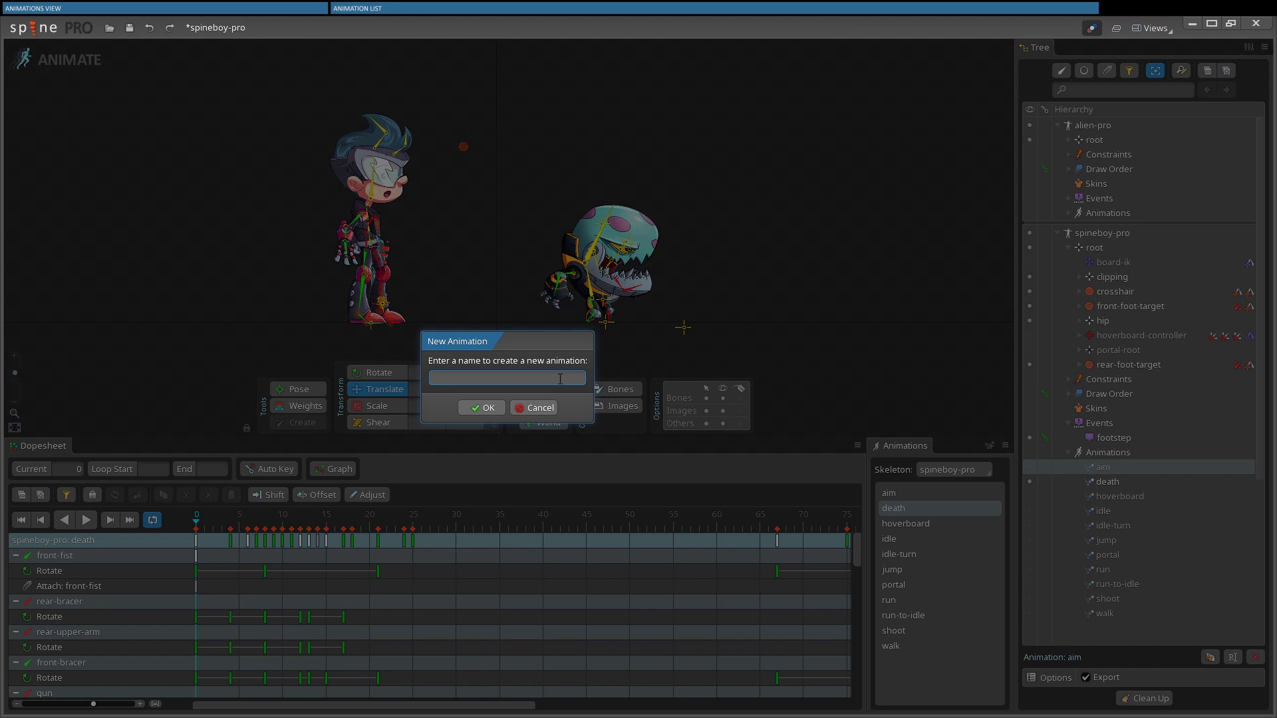
{"action": "type", "text": "new"}
{"action": "key", "text": "Return"}
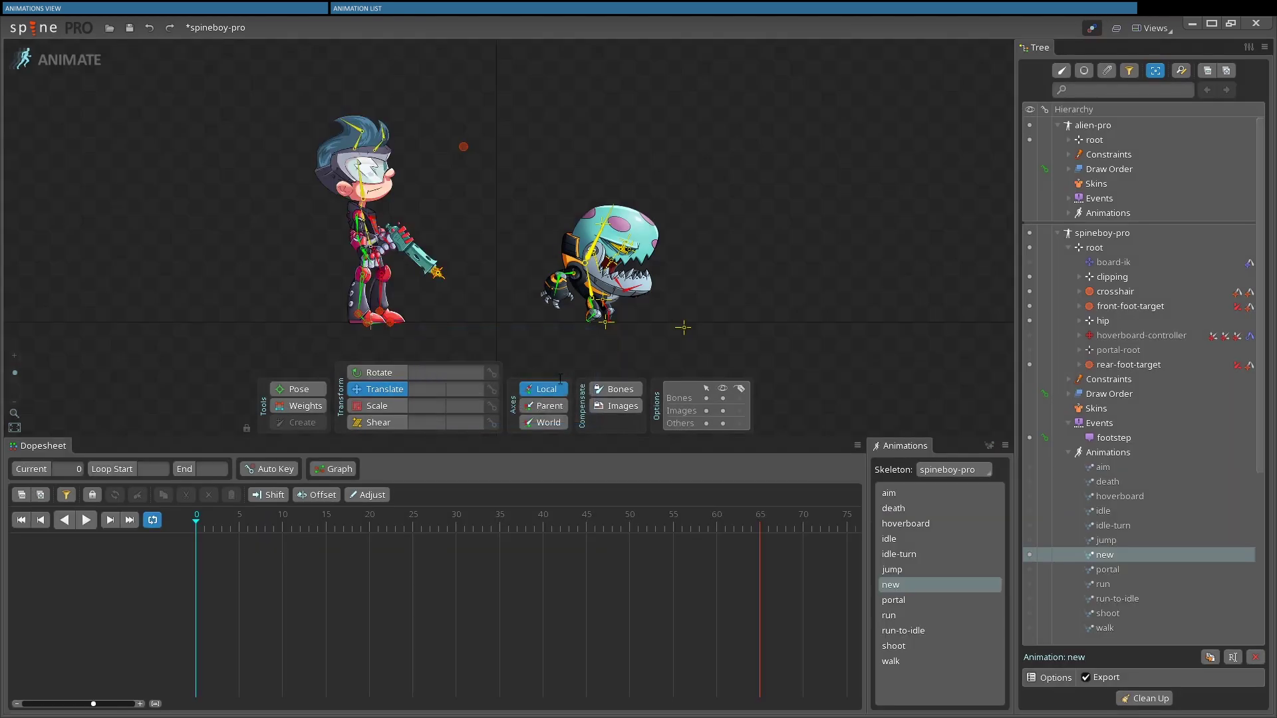